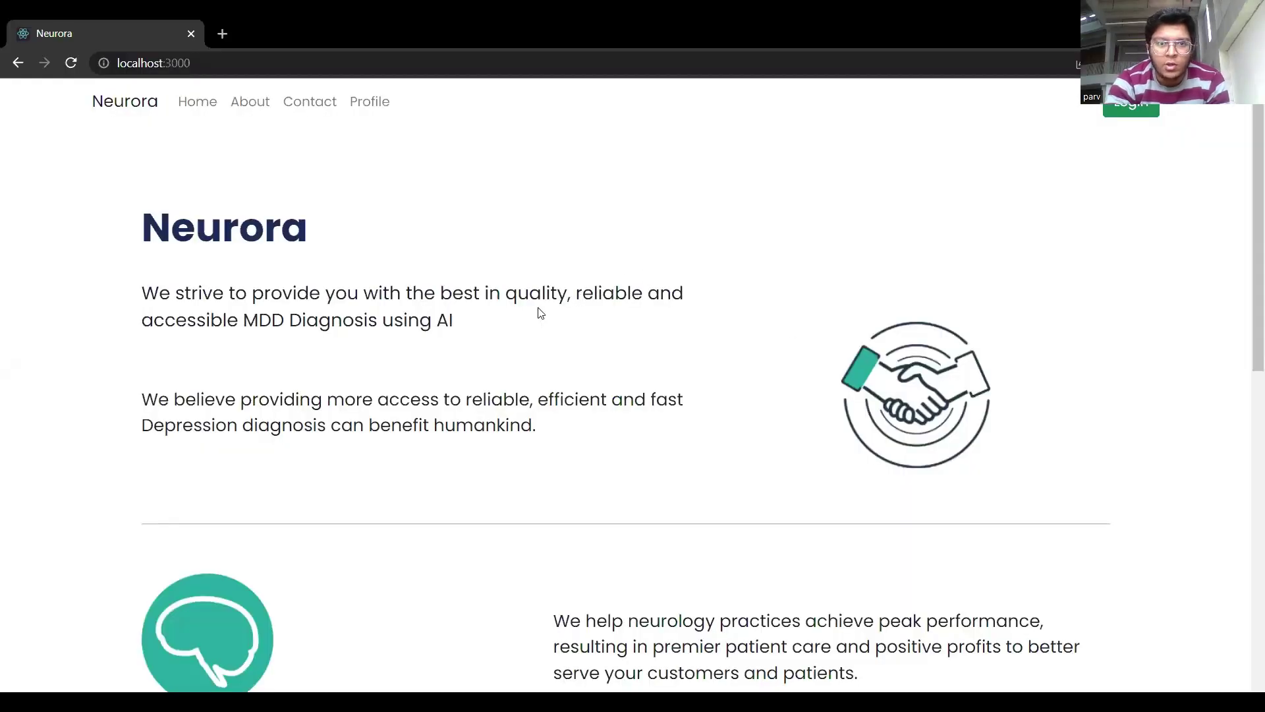
Look through the Neurora home page, including the For Doctors and For Patients sections
scroll(528, 315, "down", 1)
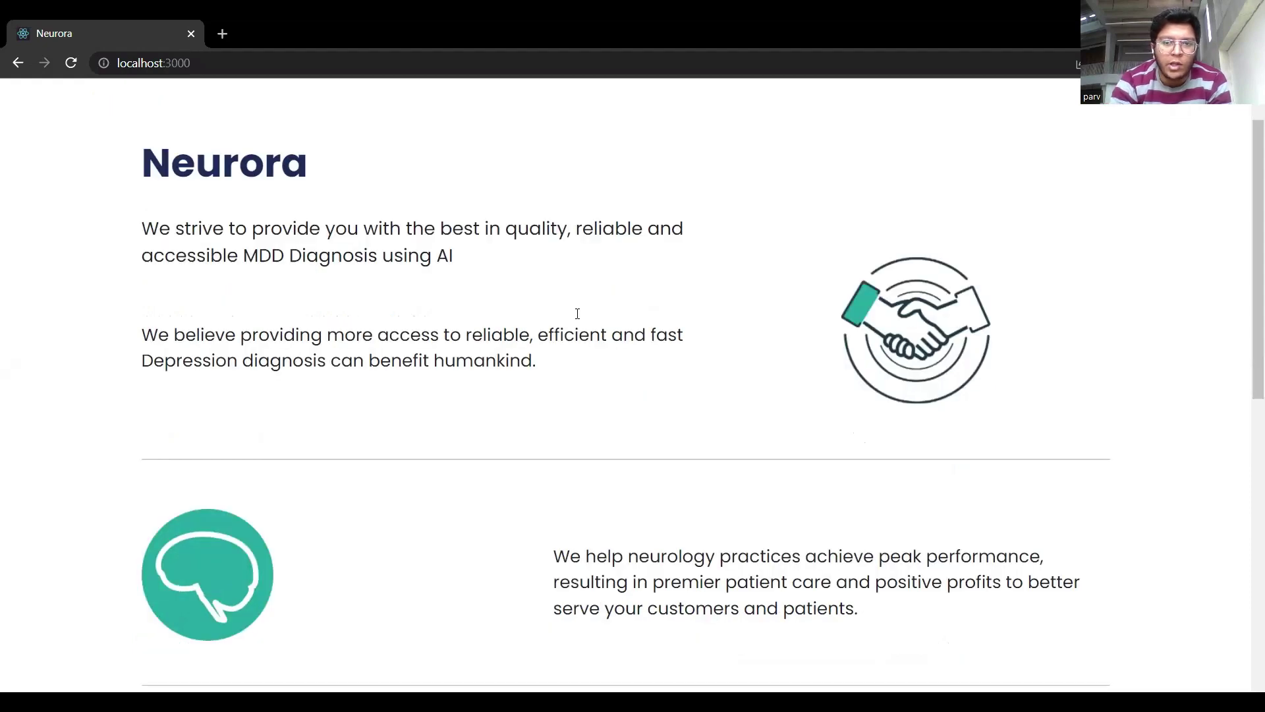
scroll(645, 321, "down", 5)
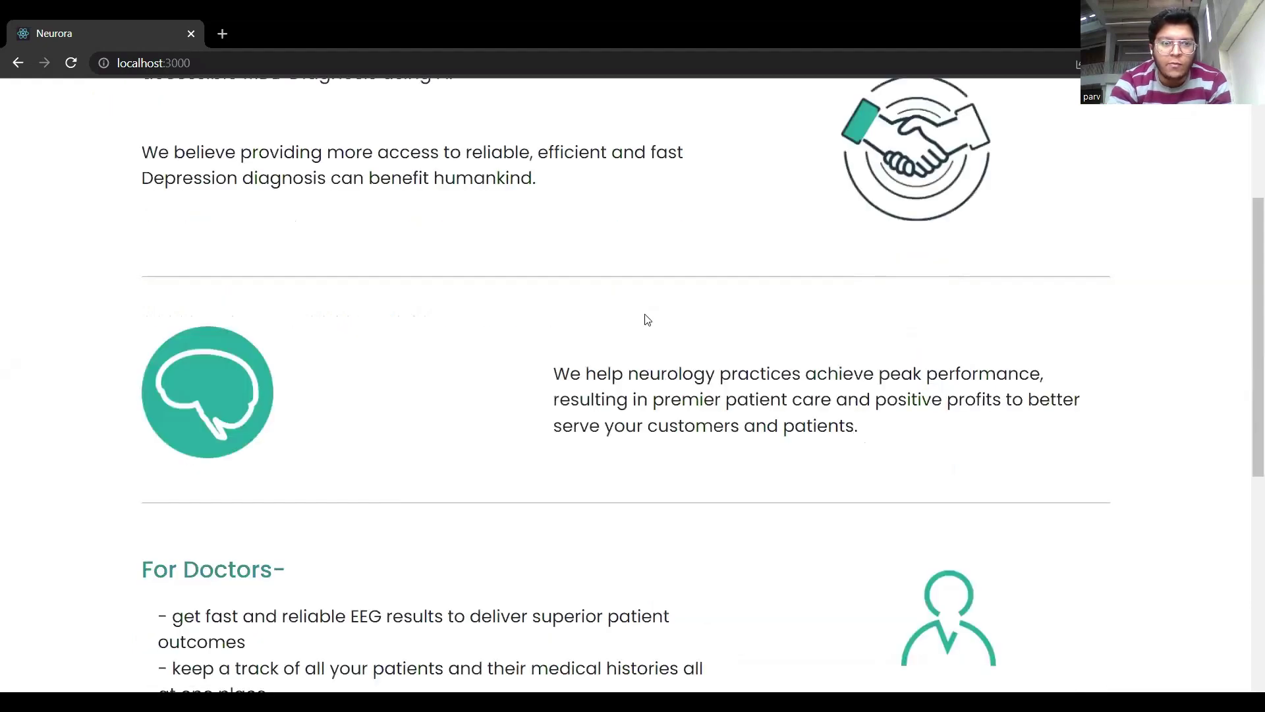
scroll(646, 319, "down", 4)
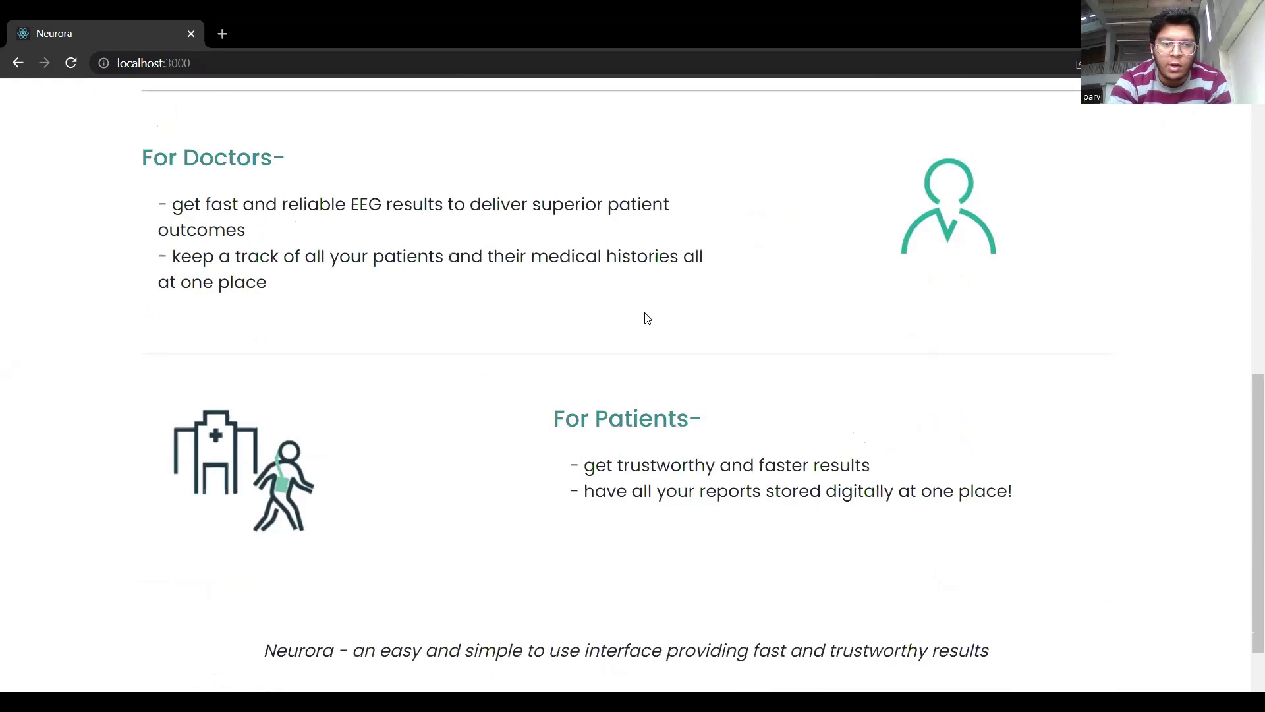
scroll(647, 319, "up", 10)
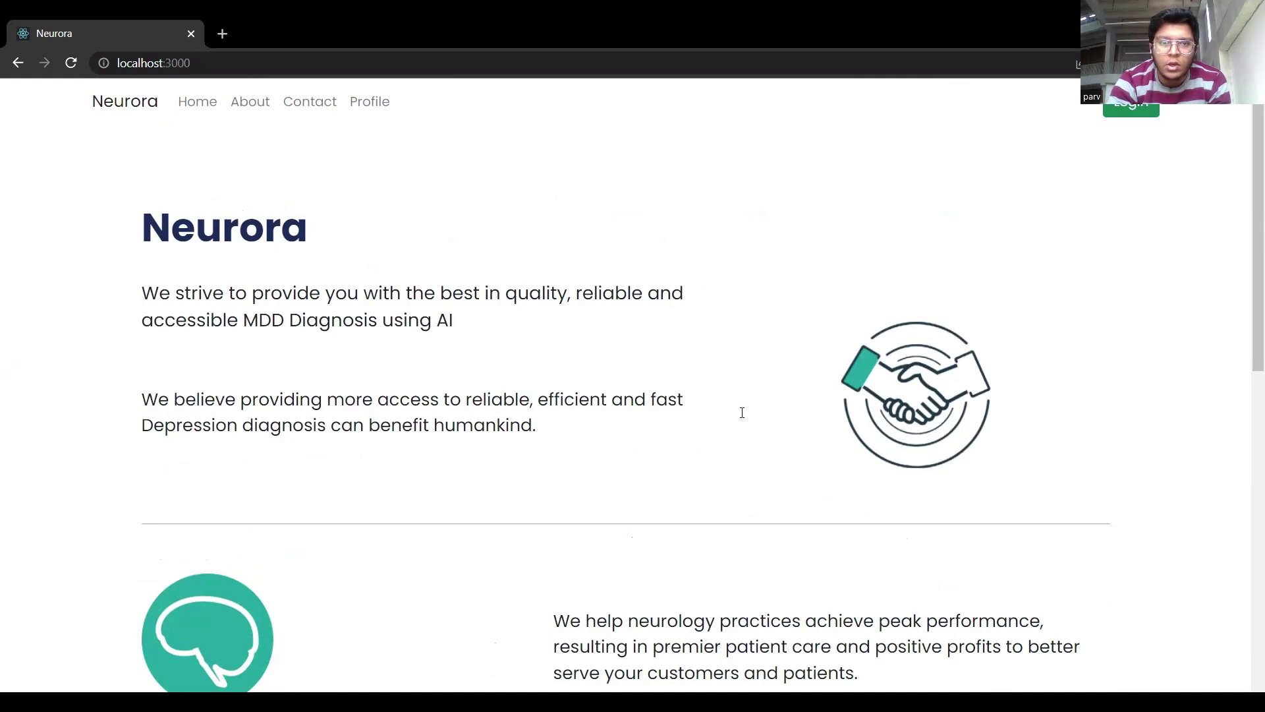
Sign in to Neurora with the doctor's username and account password, choosing the Doctor role
left_click(740, 364)
left_click(757, 398)
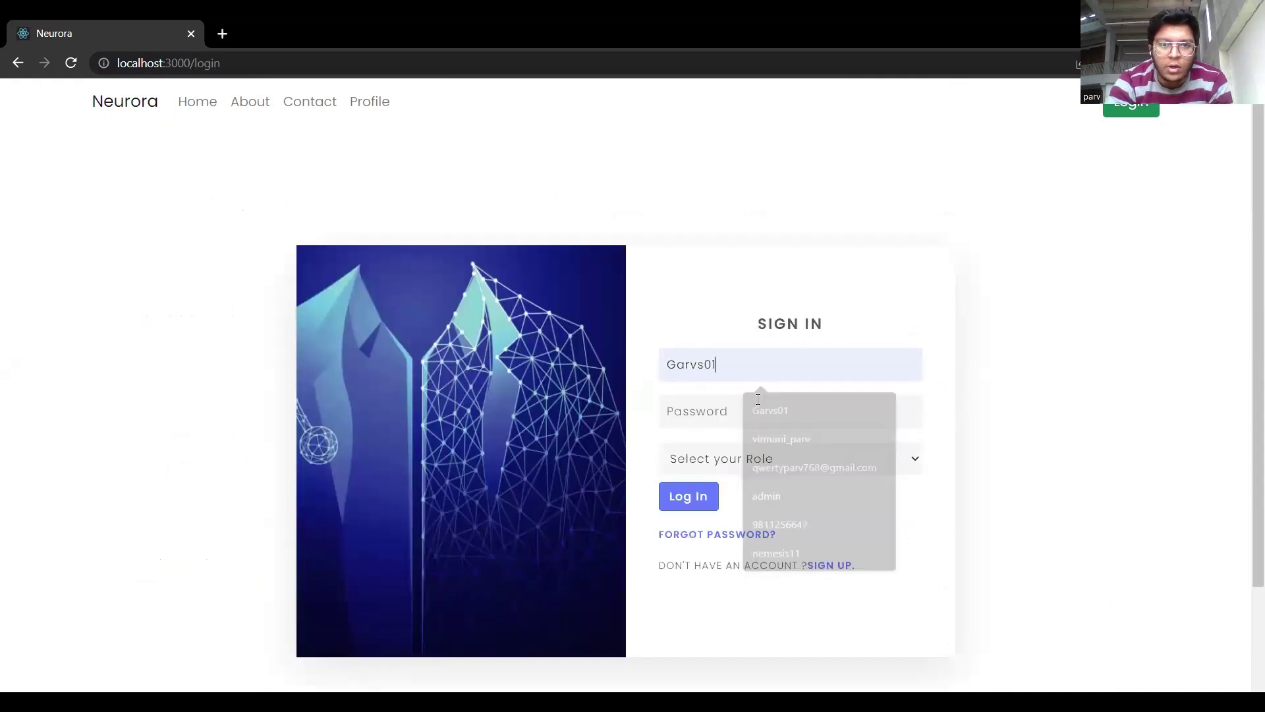
left_click(758, 399)
type("••••••")
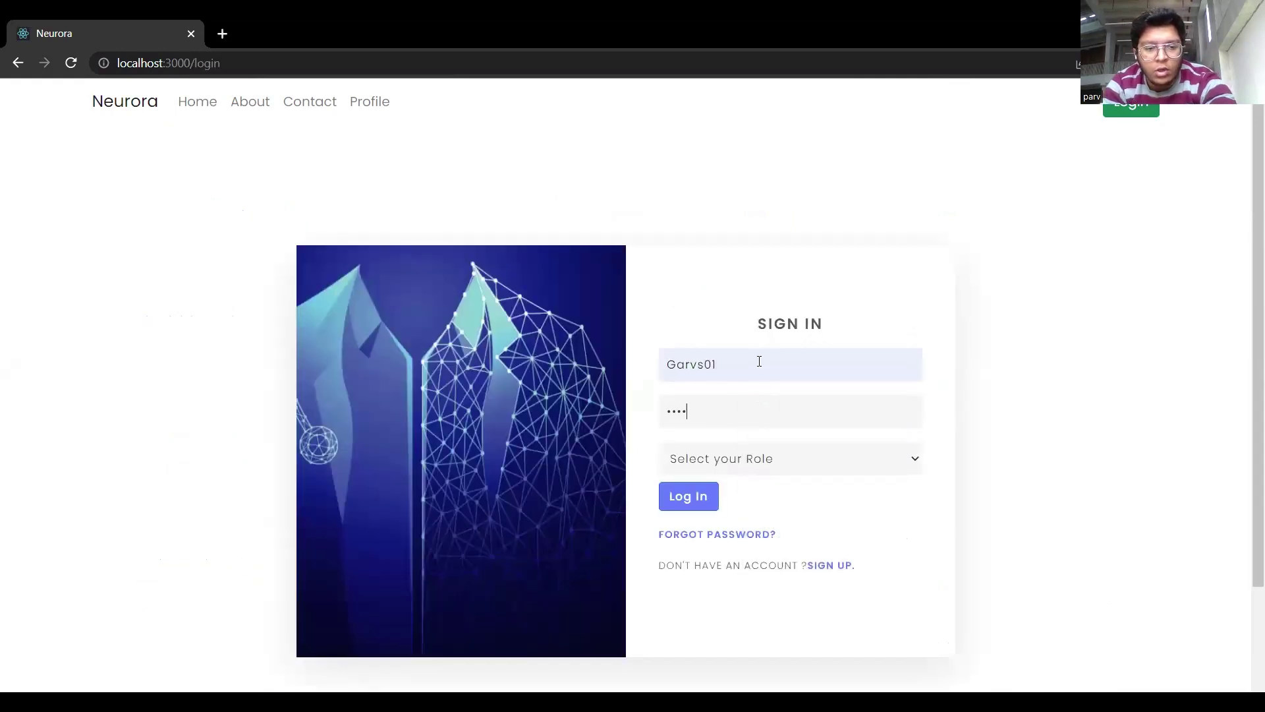
left_click(754, 460)
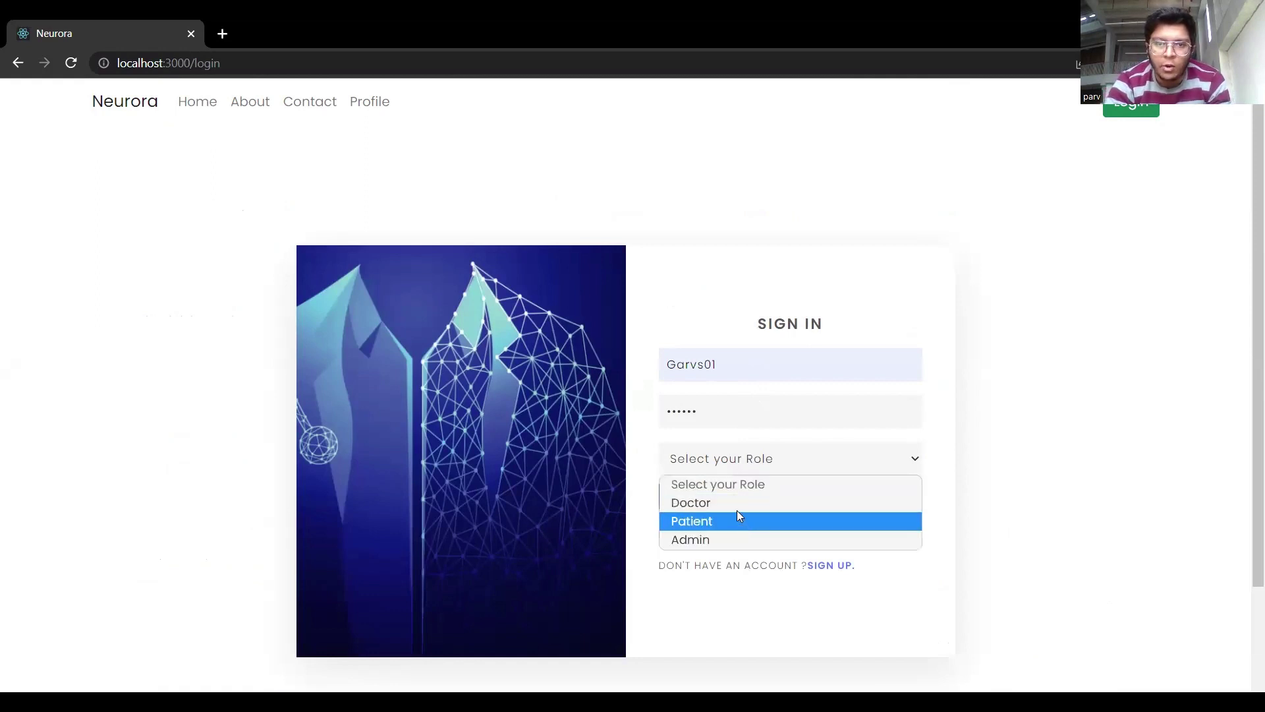
left_click(725, 504)
left_click(715, 505)
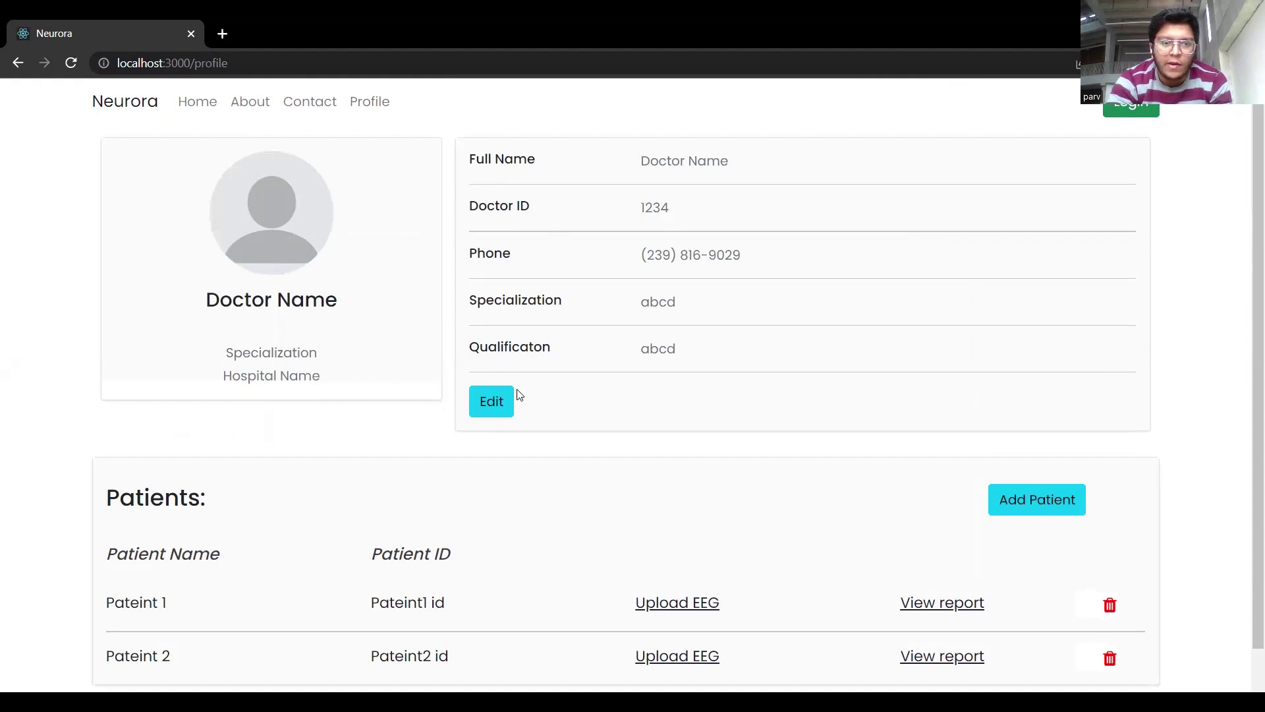
Open the report for Pateint 1 from the doctor profile, examine the model predictions and remarks section, and go back
scroll(356, 509, "down", 2)
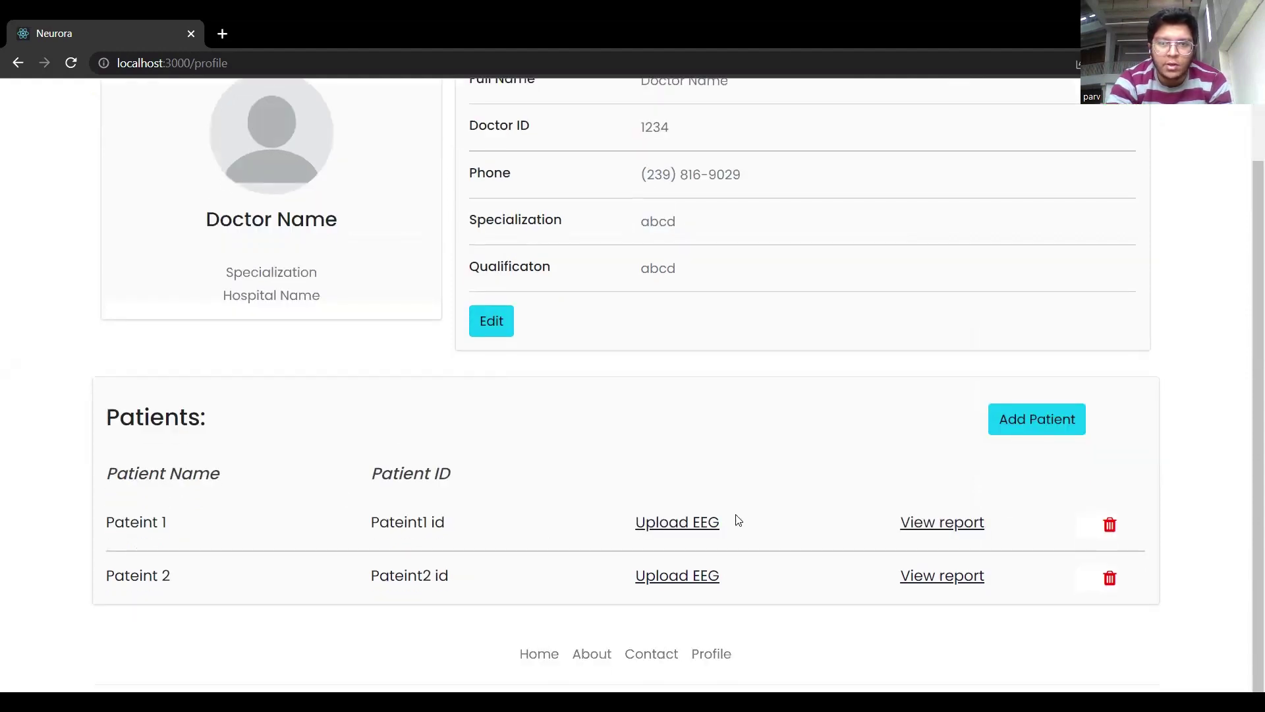
left_click(929, 536)
scroll(904, 542, "down", 2)
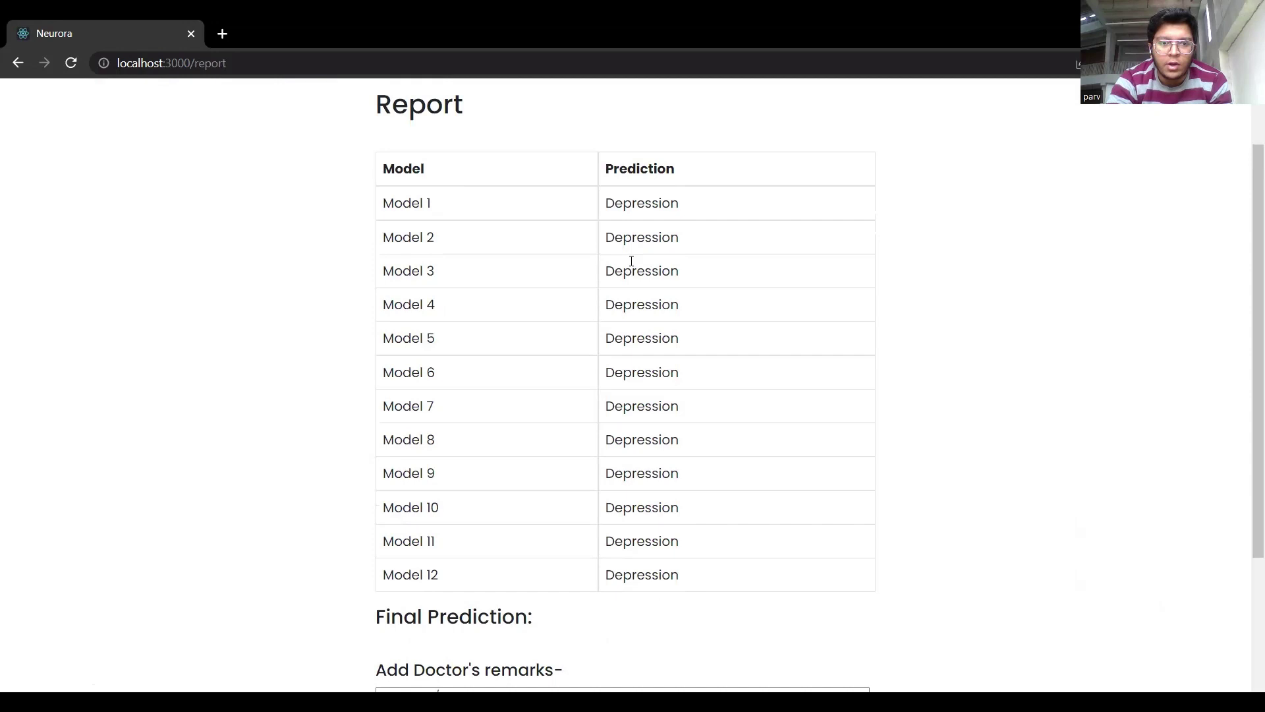
scroll(632, 266, "down", 3)
scroll(630, 268, "down", 1)
scroll(556, 422, "up", 5)
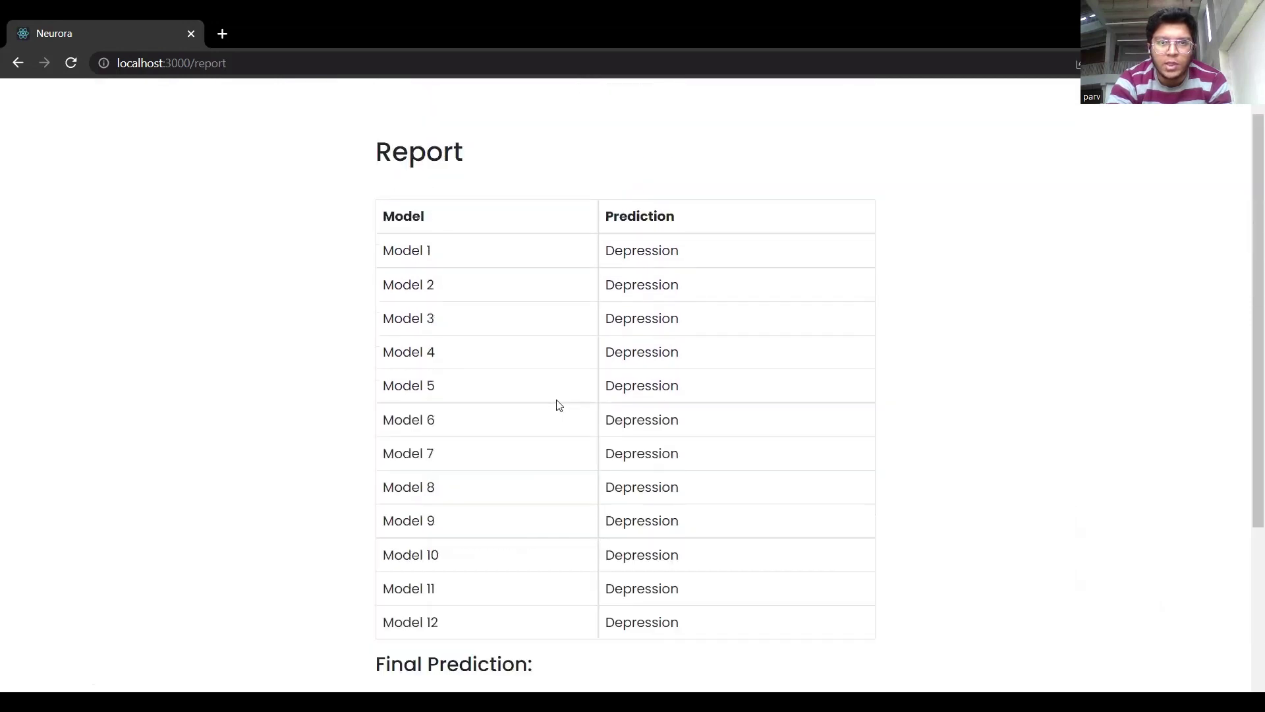
key("alt+Left")
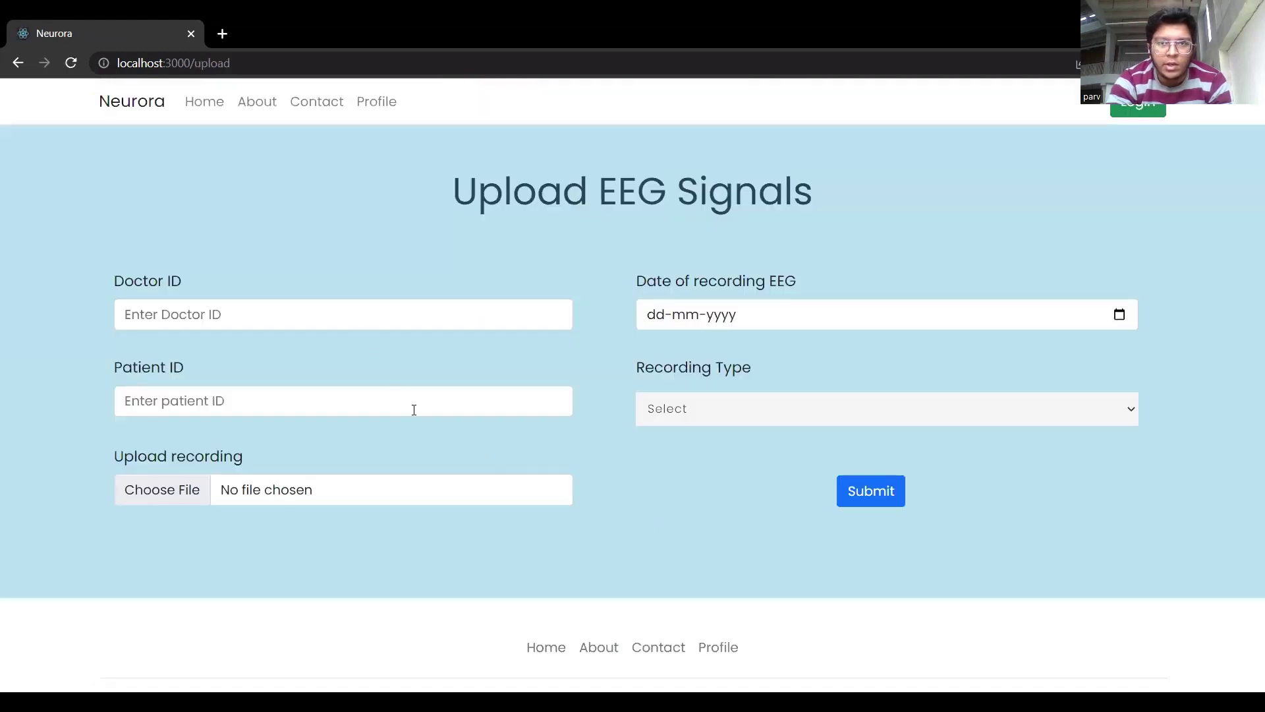
Return to the login page and sign in with the patient's username and account password, choosing the Patient role
left_click(1120, 112)
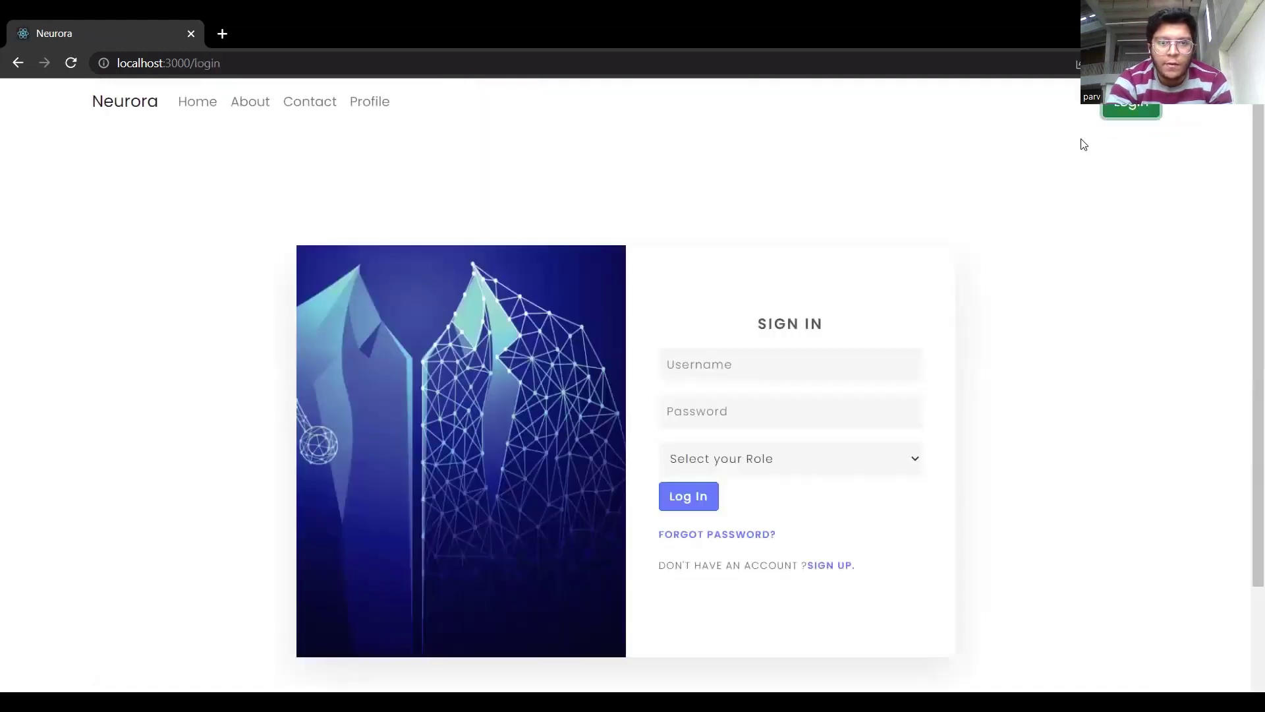
left_click(745, 363)
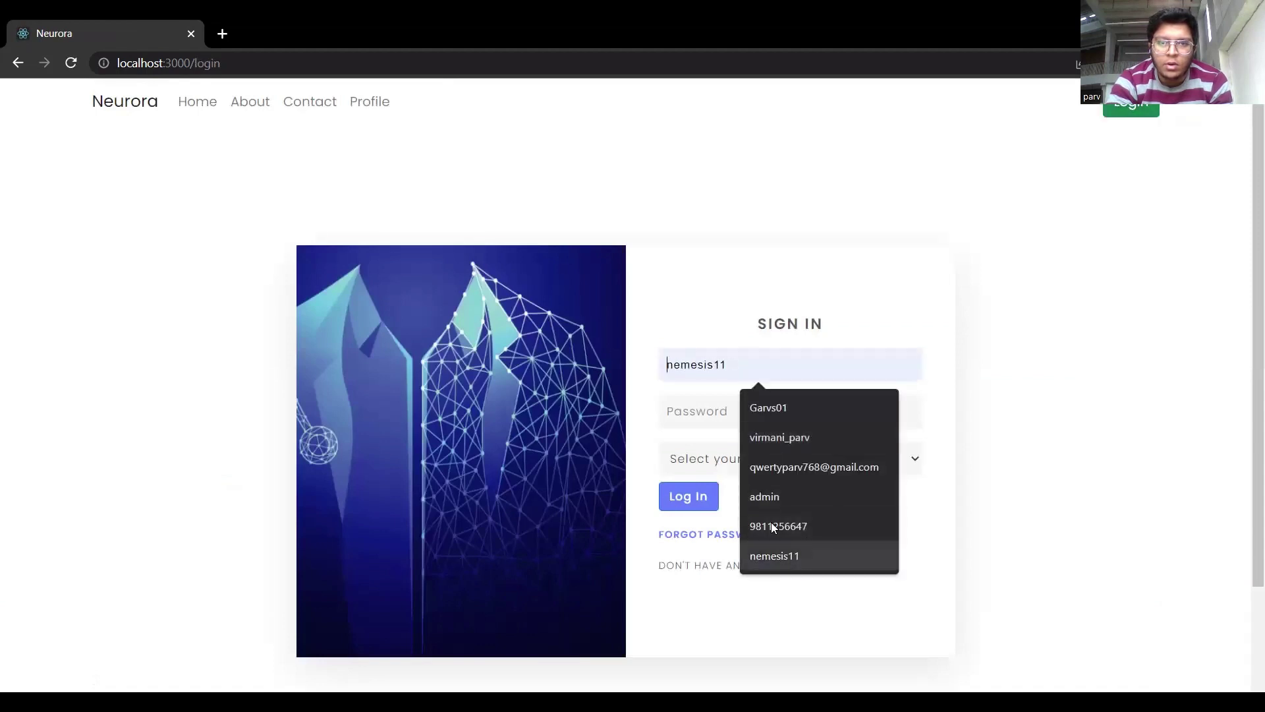
key("Return")
left_click(694, 411)
type("••")
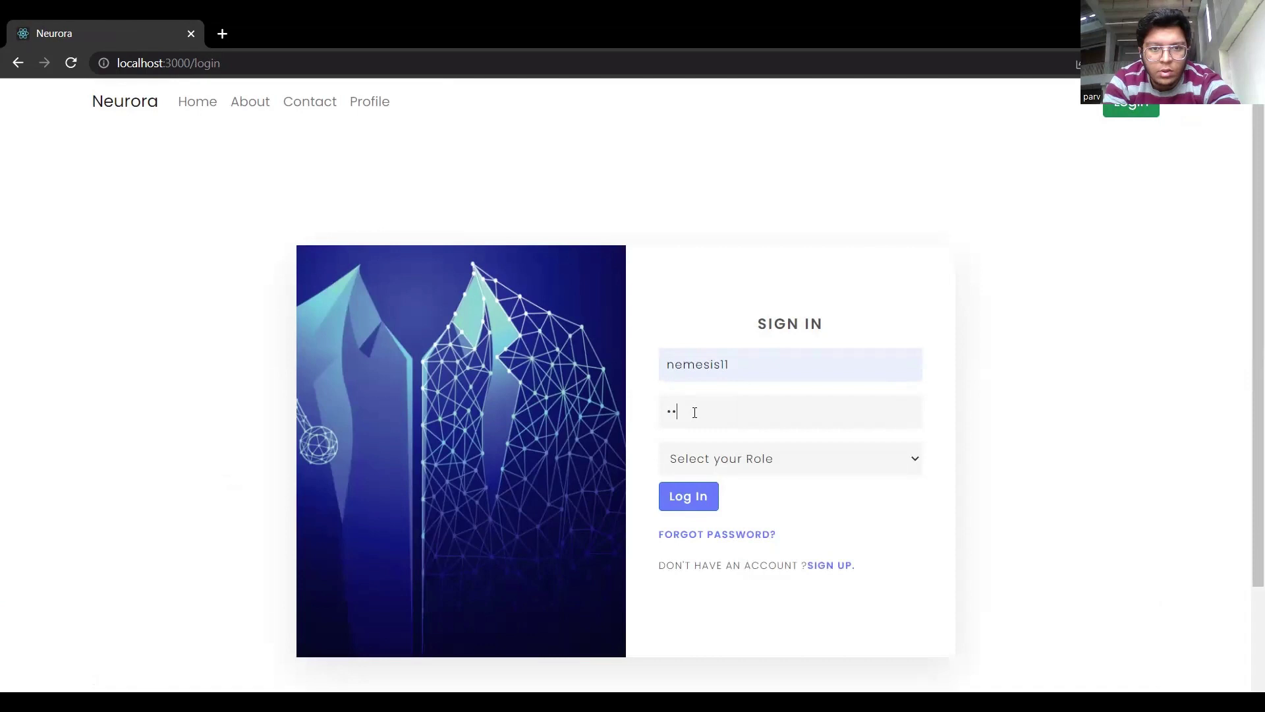
type("••")
left_click(704, 467)
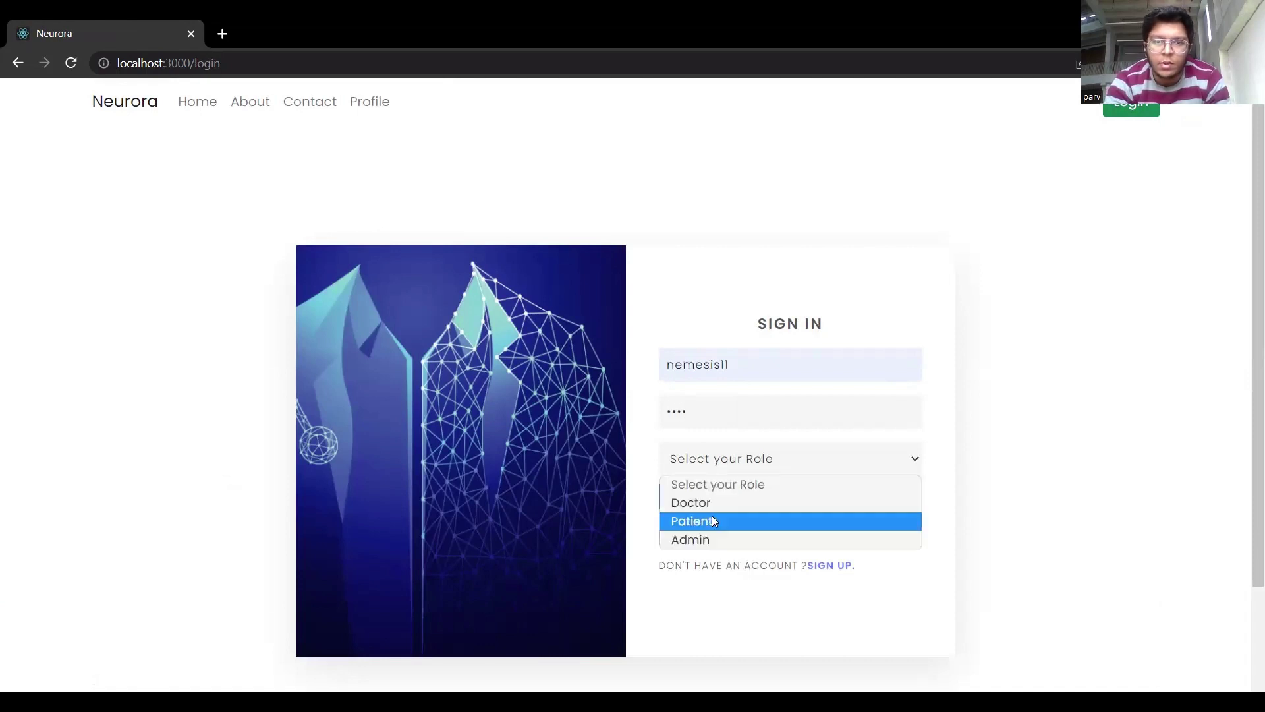
left_click(712, 518)
left_click(704, 499)
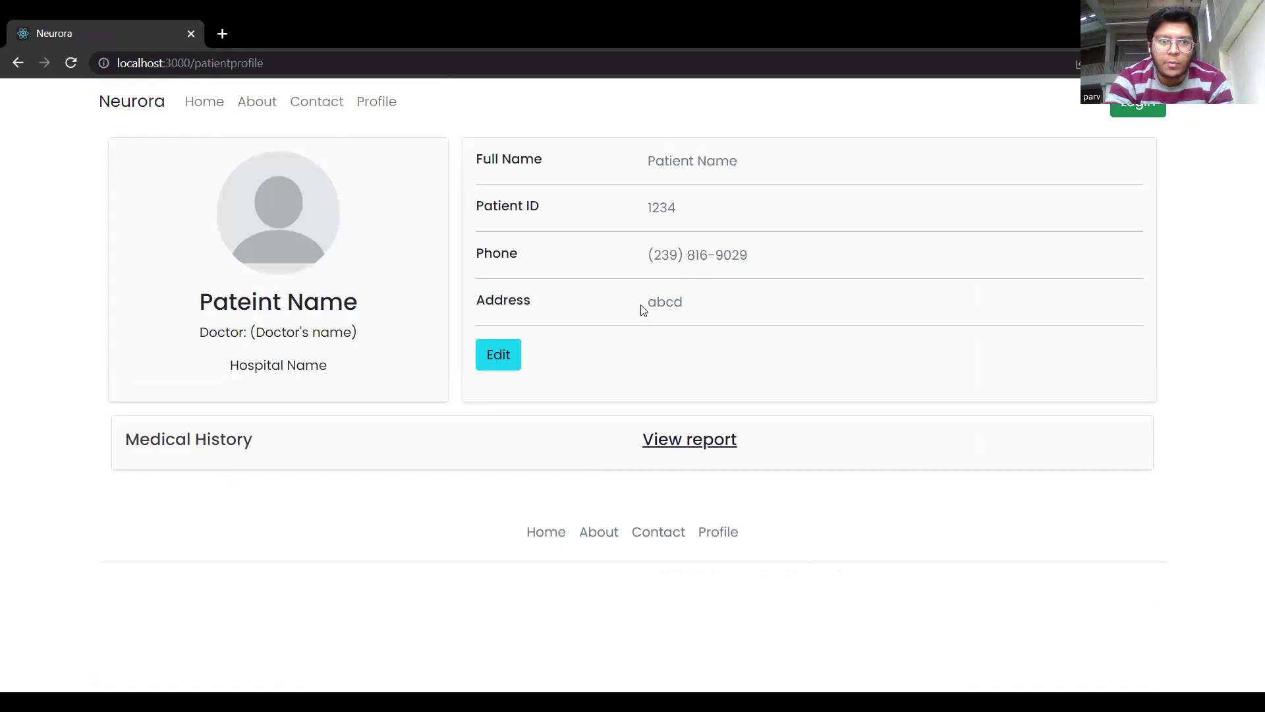
Open the report from the patient's medical history and look through it
left_click(686, 447)
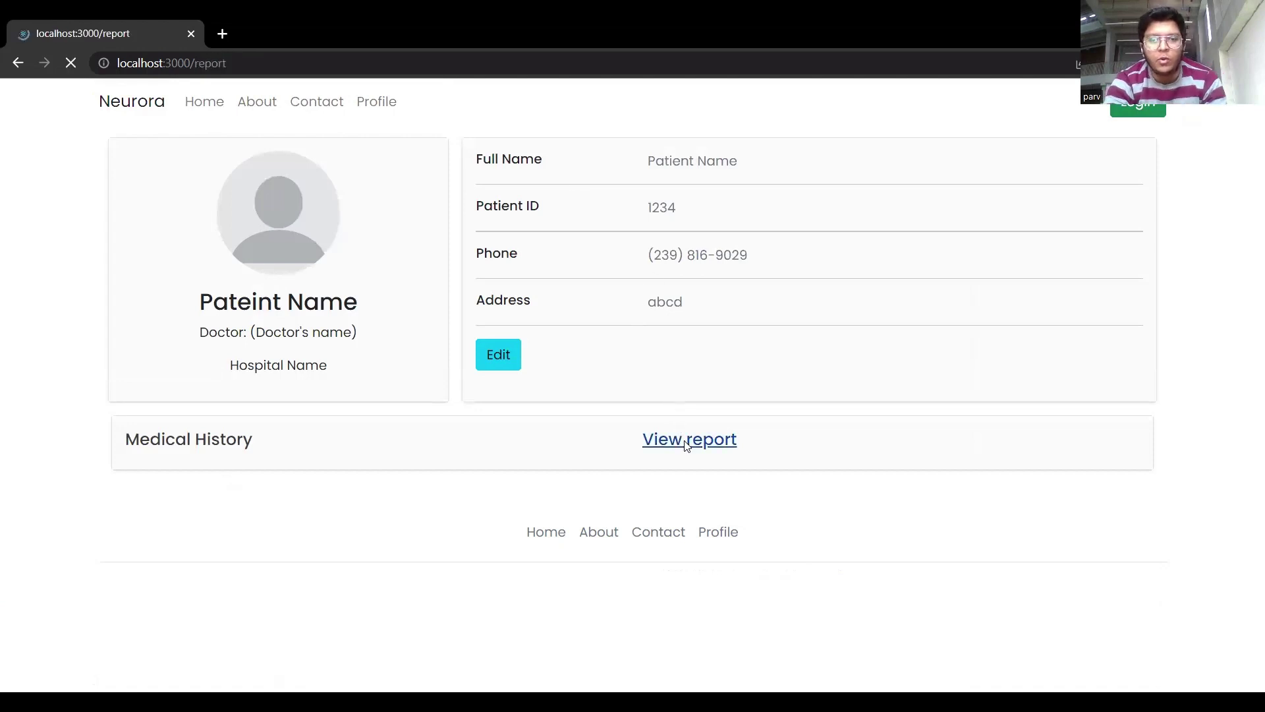
scroll(685, 444, "down", 3)
scroll(685, 444, "up", 5)
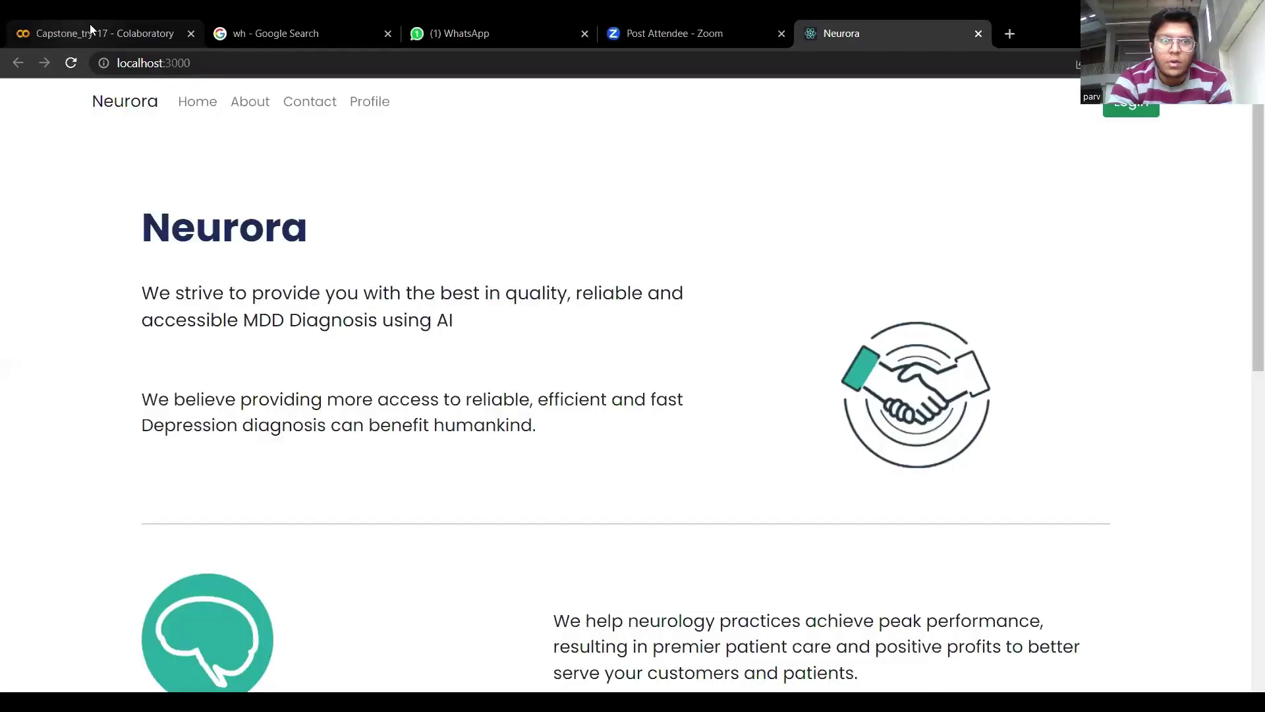
Switch to the Capstone_try-17 Colab notebook and examine the package installation, import and Drive mounting cells
left_click(90, 23)
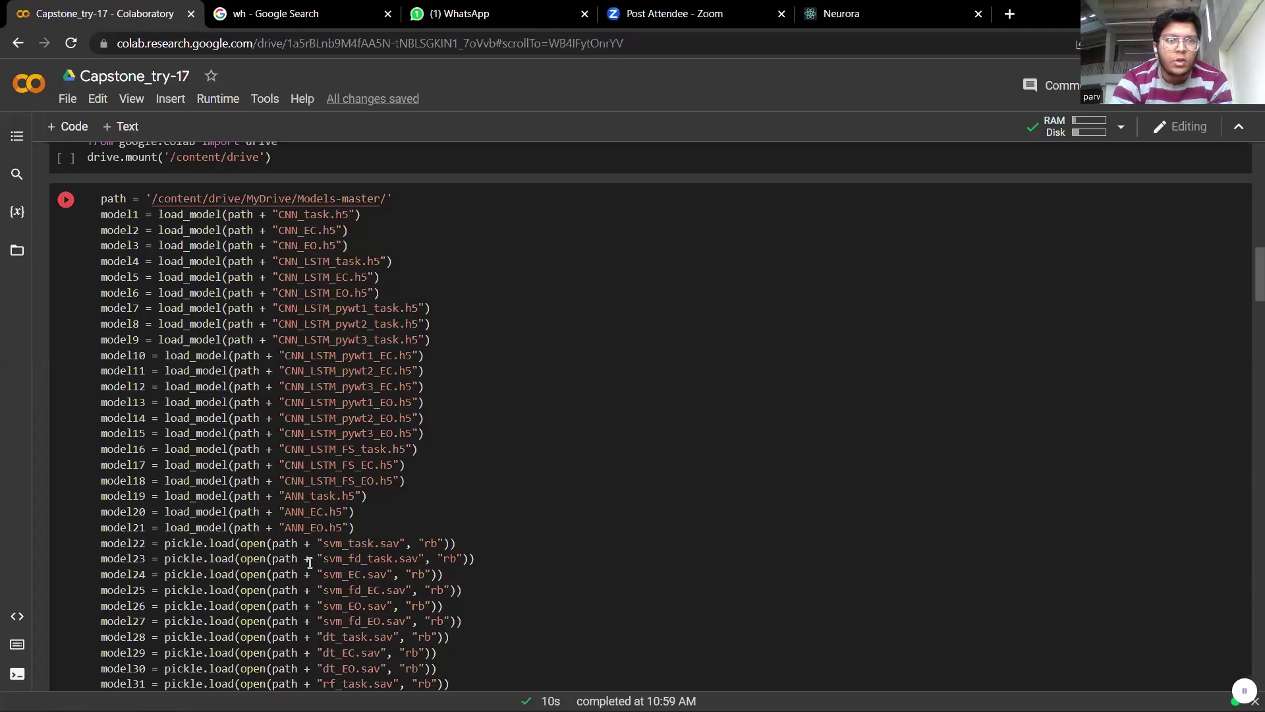
scroll(314, 572, "up", 15)
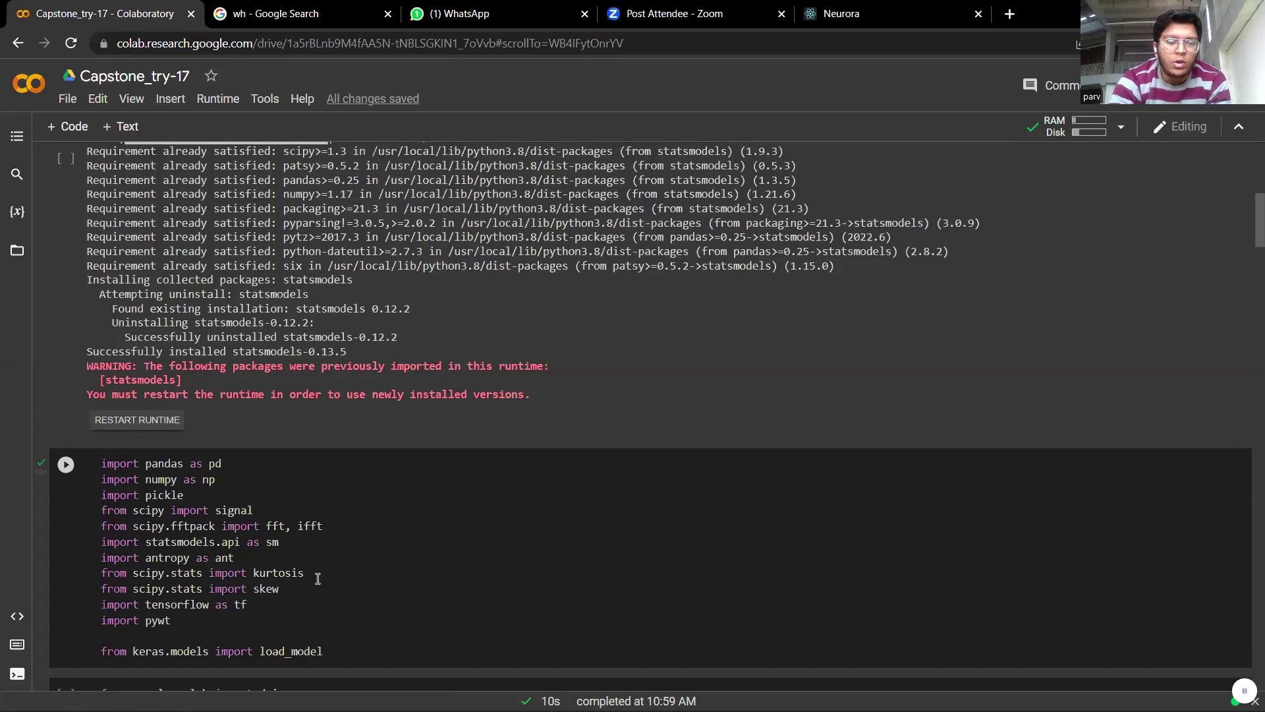
scroll(314, 573, "down", 4)
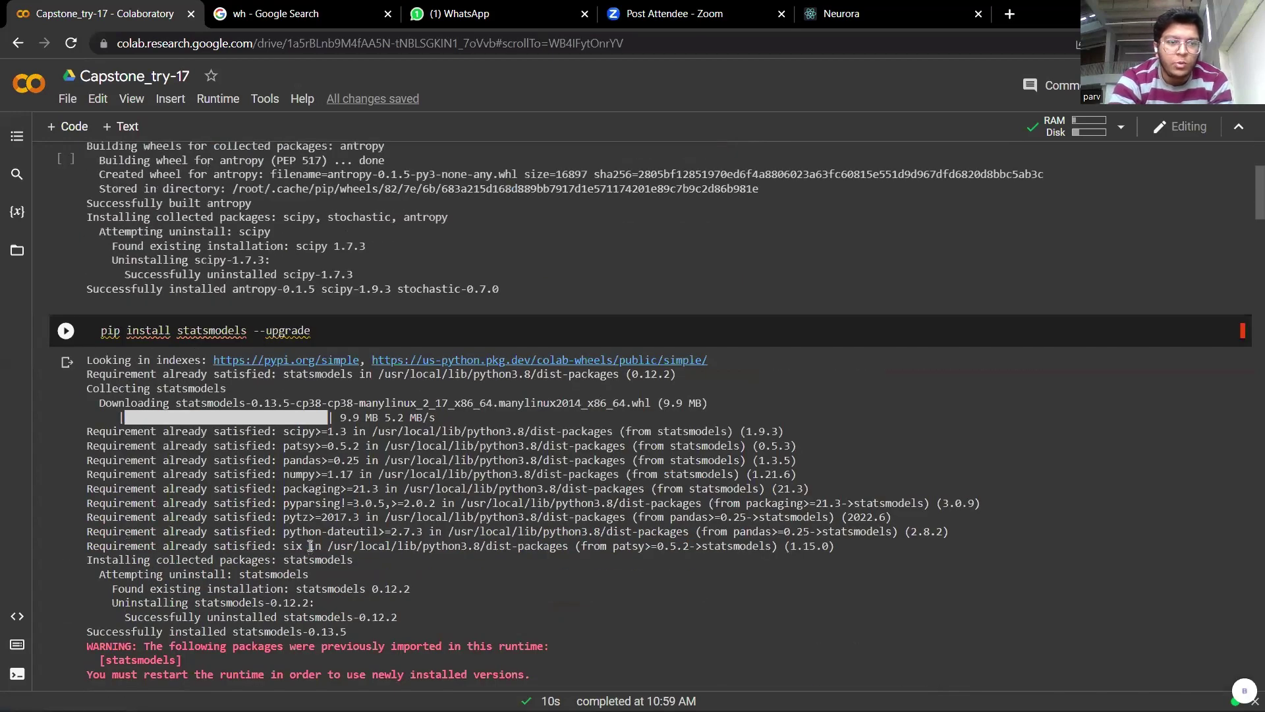
scroll(310, 545, "down", 6)
scroll(308, 546, "down", 1)
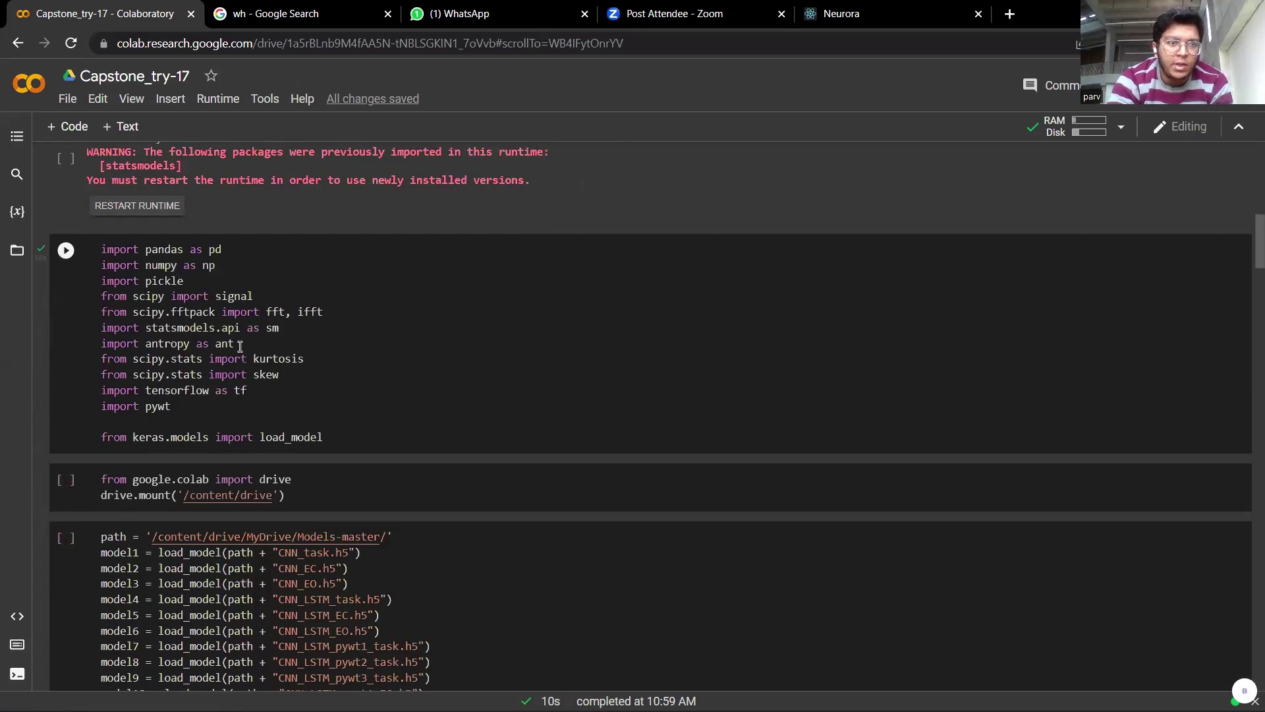
scroll(240, 346, "down", 2)
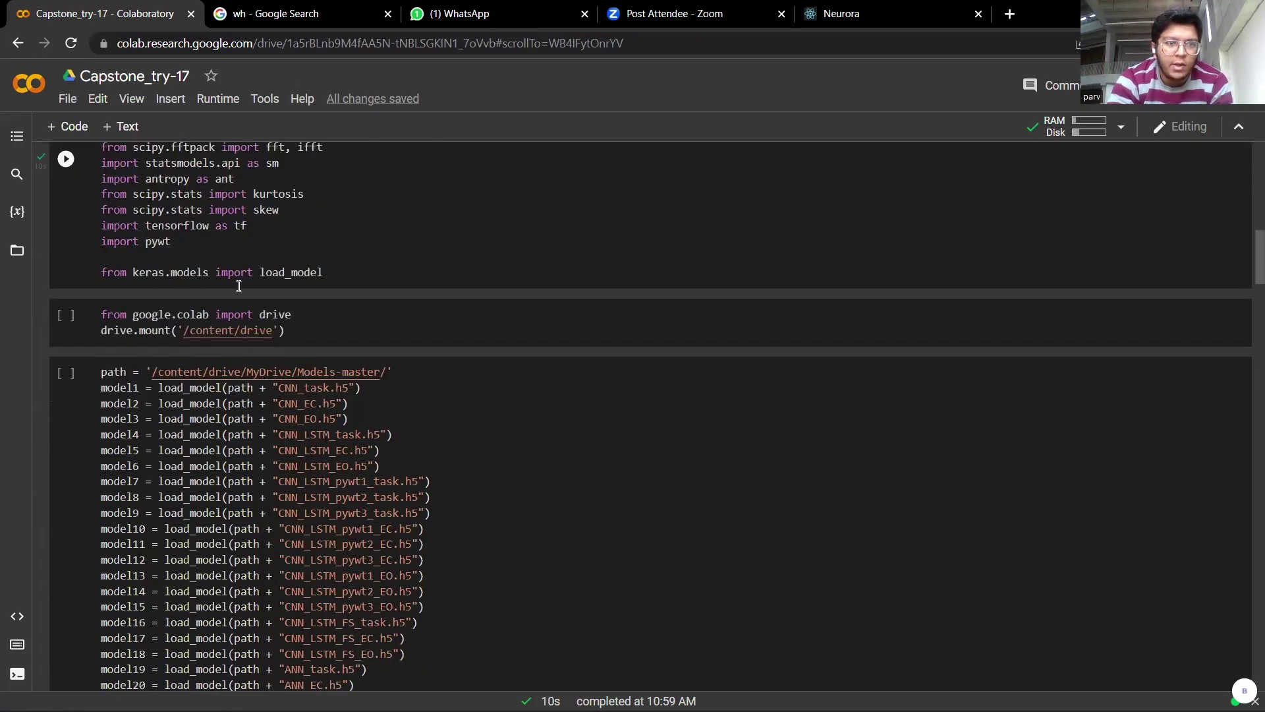
scroll(239, 286, "down", 1)
scroll(309, 297, "down", 1)
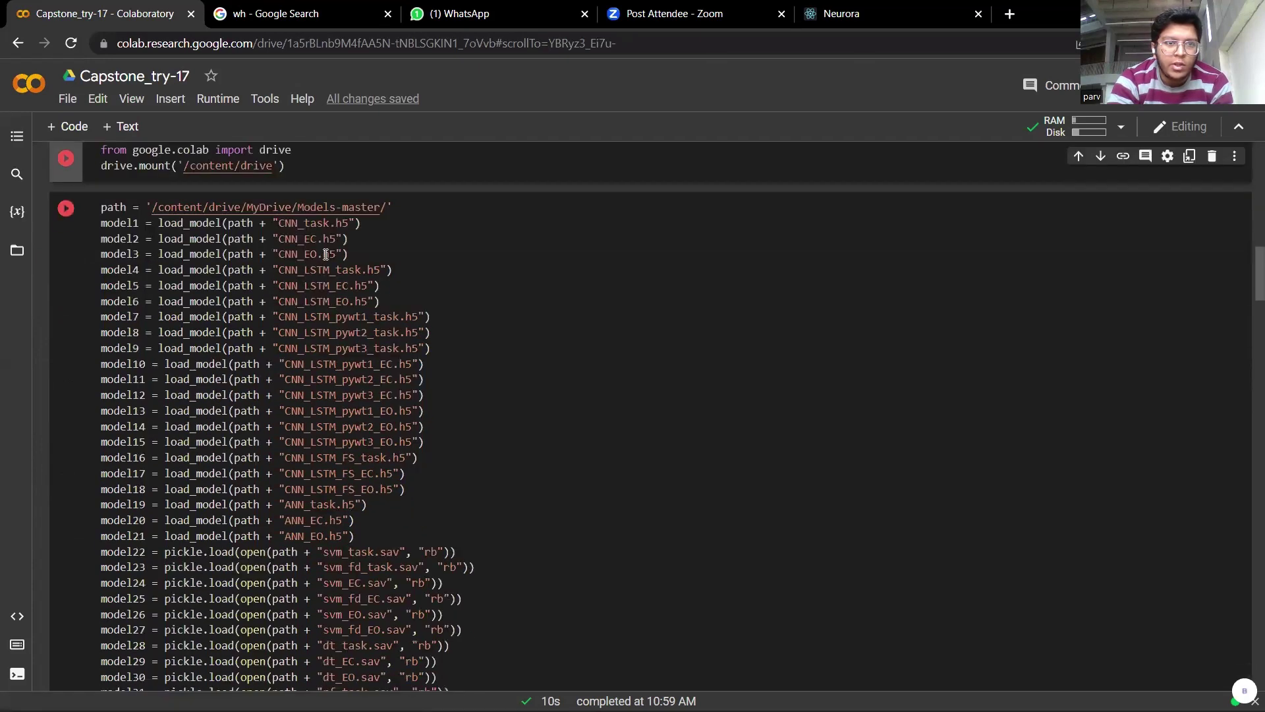
Examine the model loading cell, the ai_diagnosis function and the cells defining the test CSV paths and diagnosis call
scroll(343, 277, "down", 3)
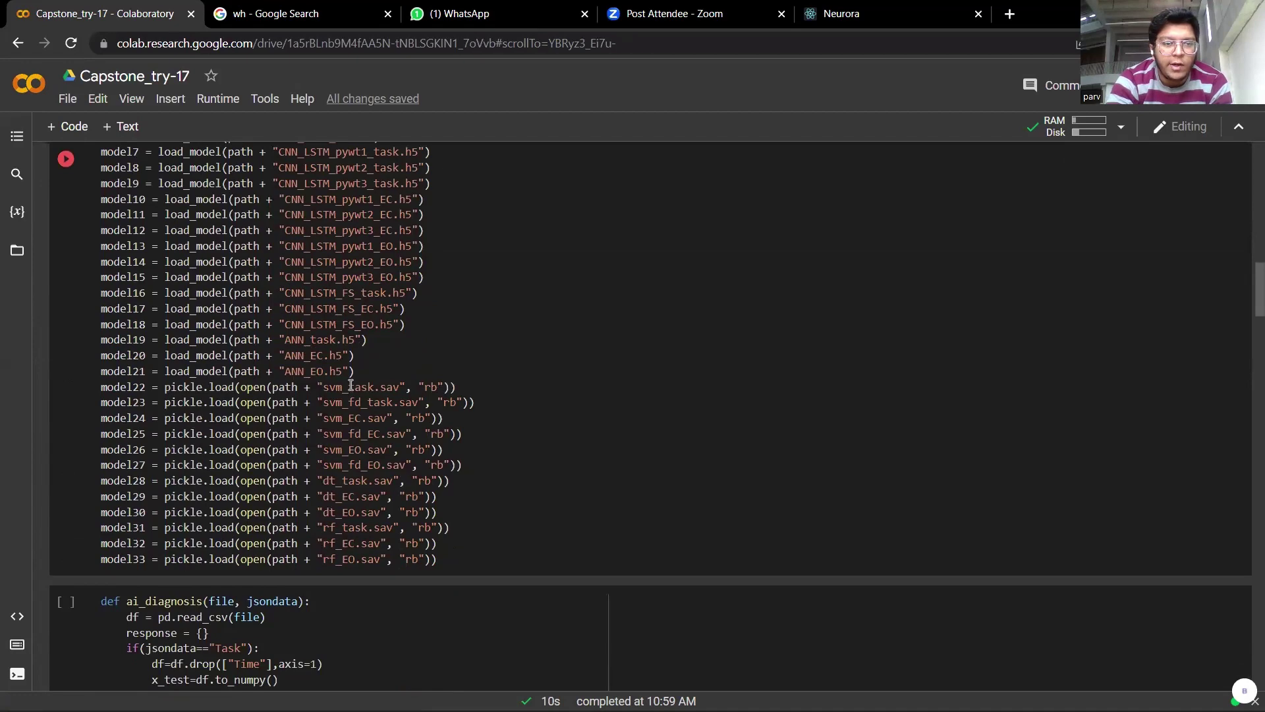
scroll(344, 406, "down", 1)
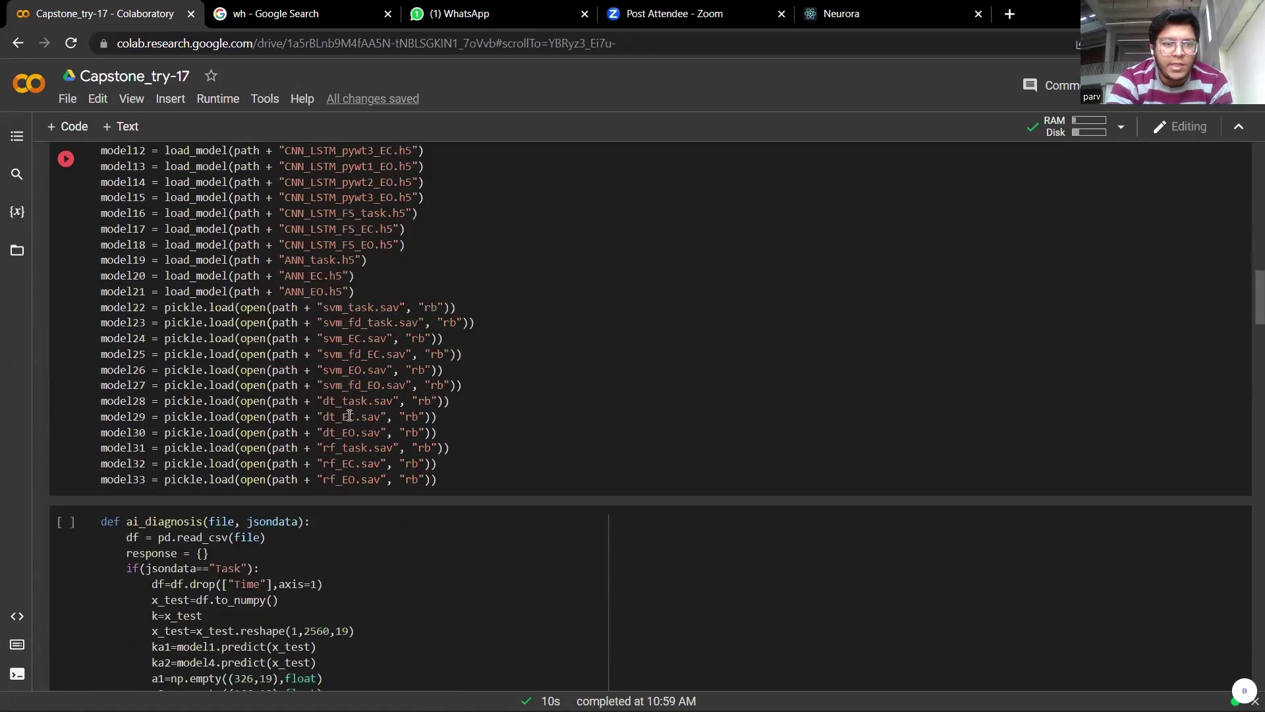
scroll(353, 439, "down", 1)
scroll(353, 435, "down", 10)
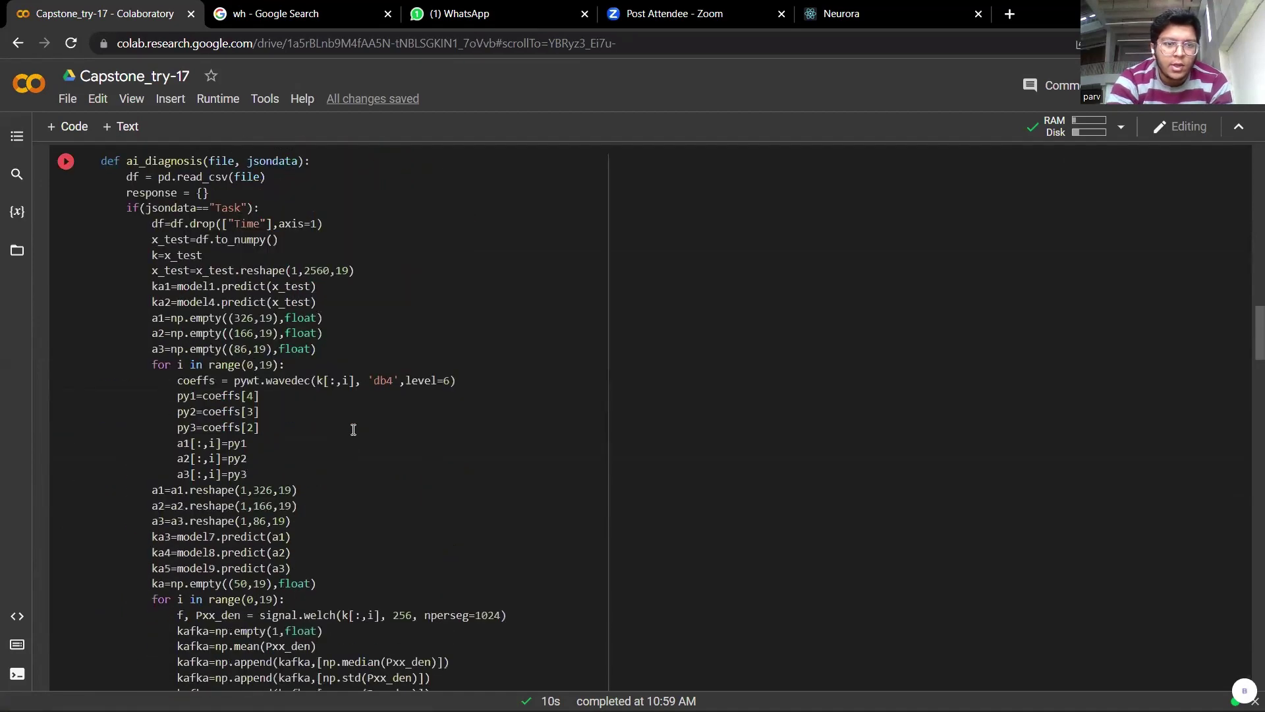
scroll(355, 422, "down", 2)
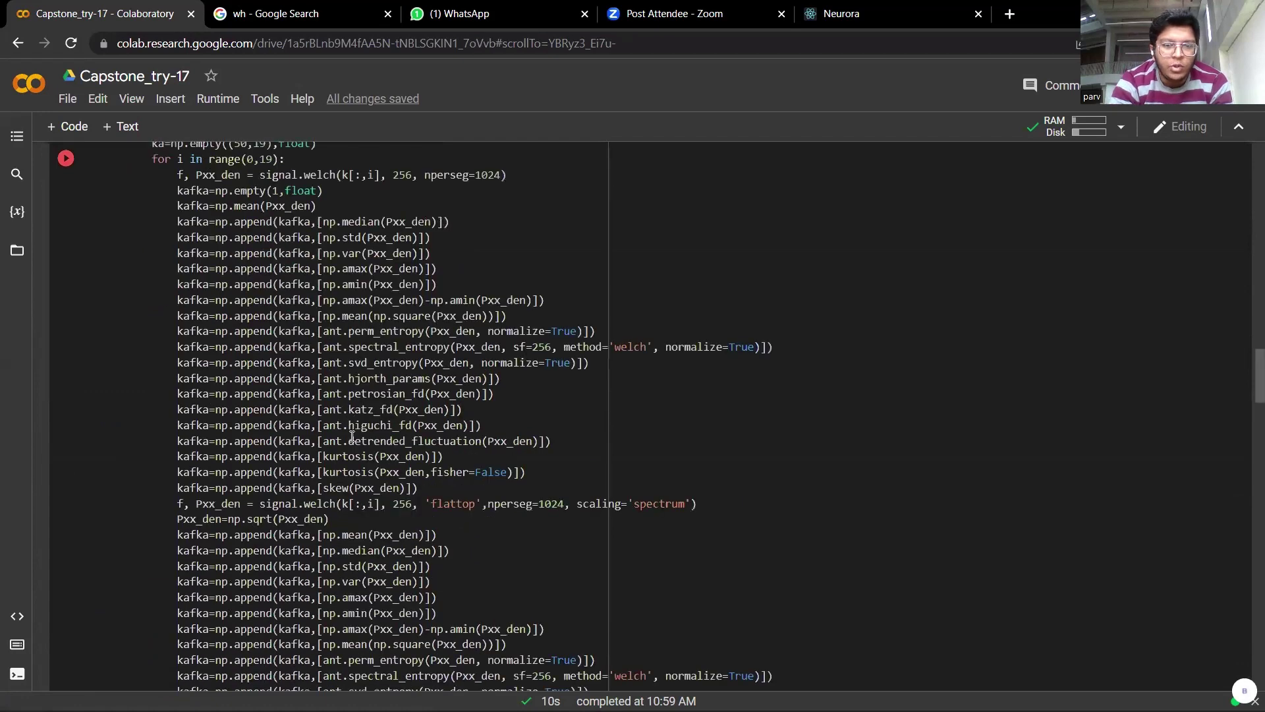
scroll(379, 516, "down", 12)
scroll(379, 516, "down", 20)
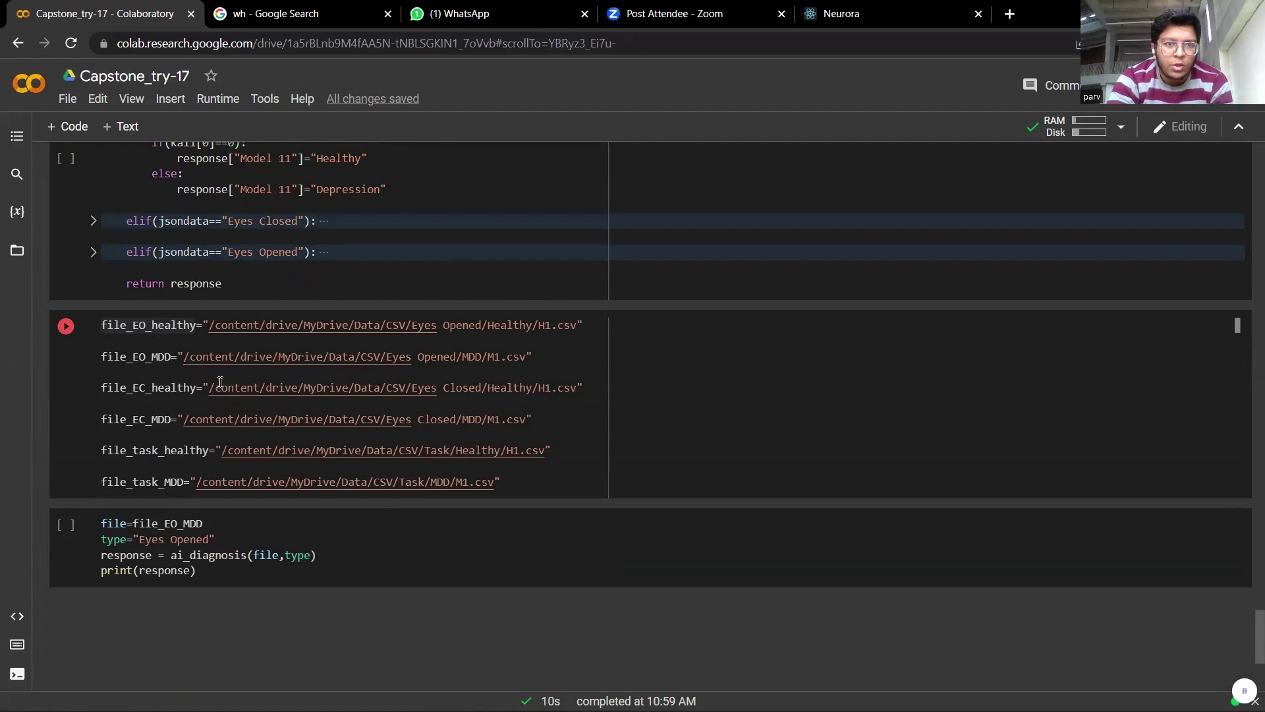
key("Down")
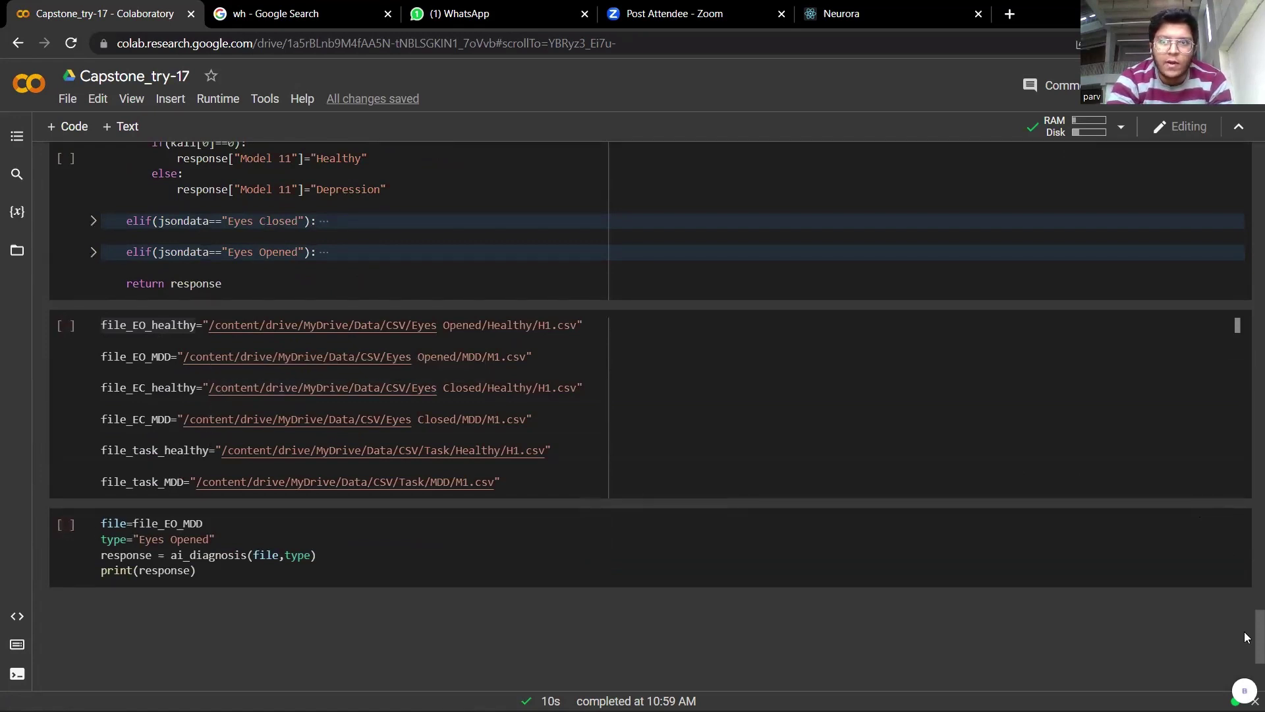
Go back through the ai_diagnosis function to examine its Healthy or Depression response branches and feature extraction code
scroll(169, 474, "up", 8)
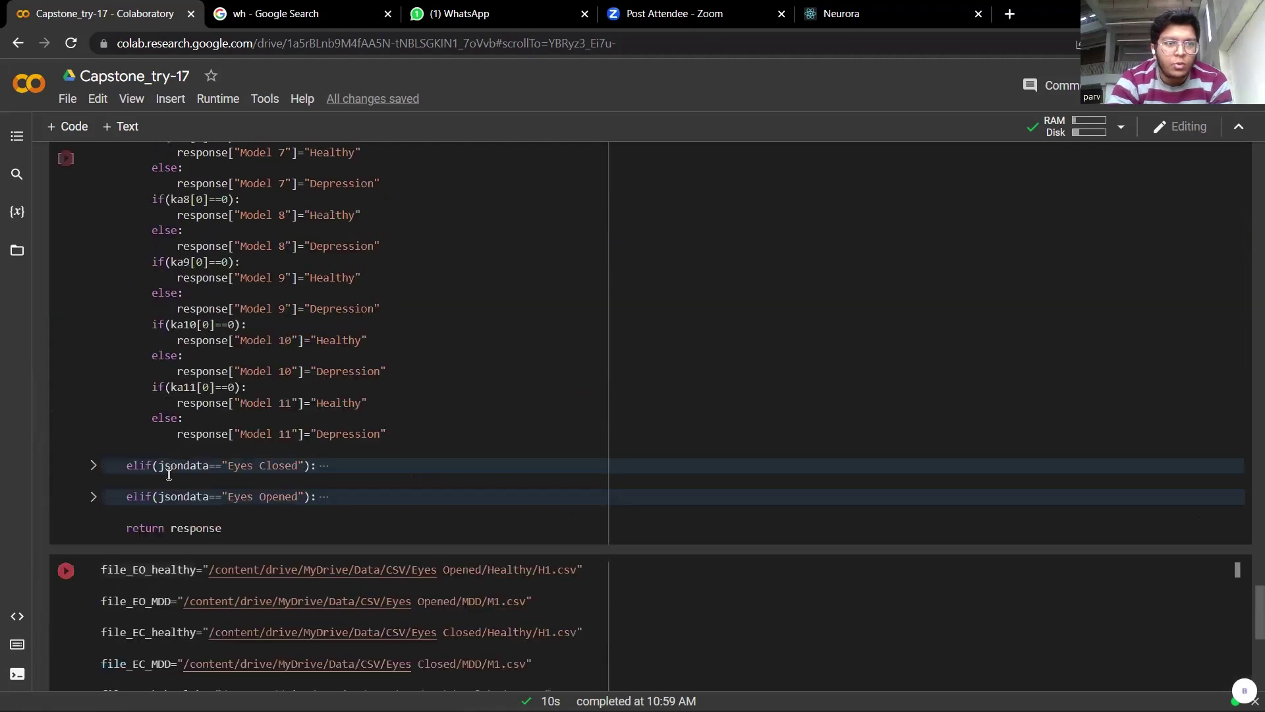
scroll(170, 474, "up", 7)
scroll(168, 464, "down", 5)
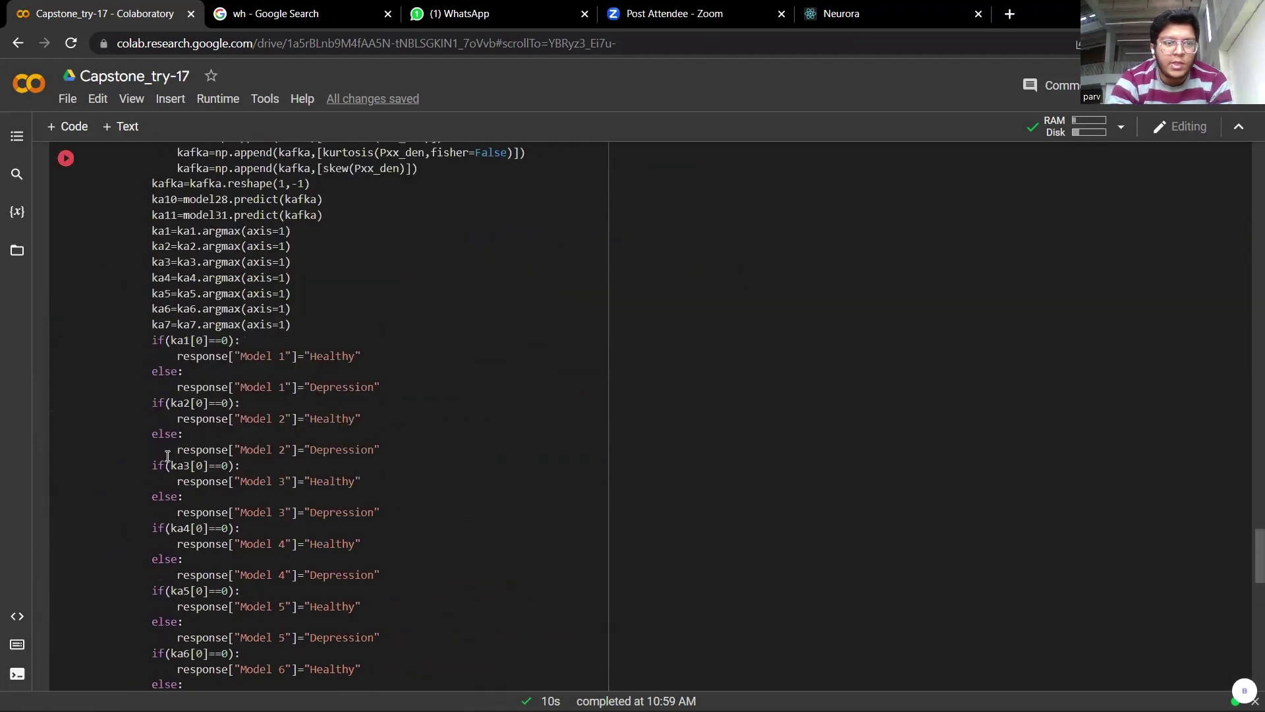
scroll(167, 456, "up", 5)
scroll(167, 455, "up", 10)
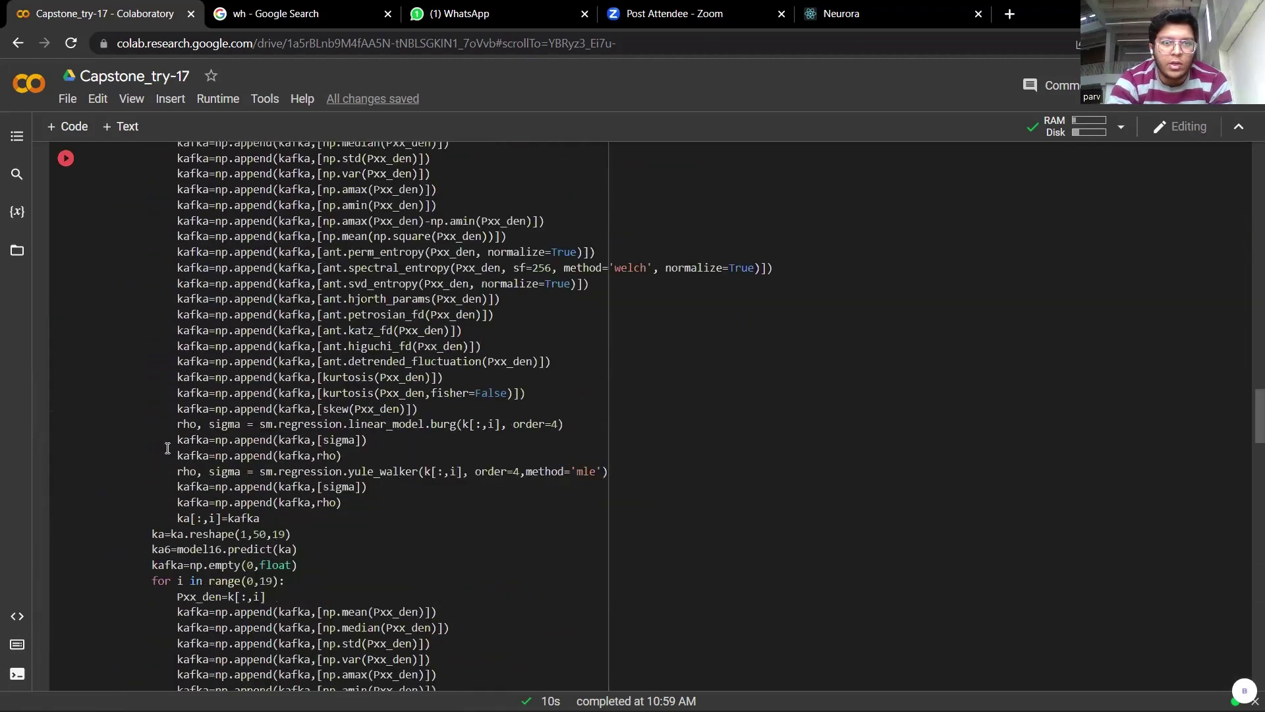